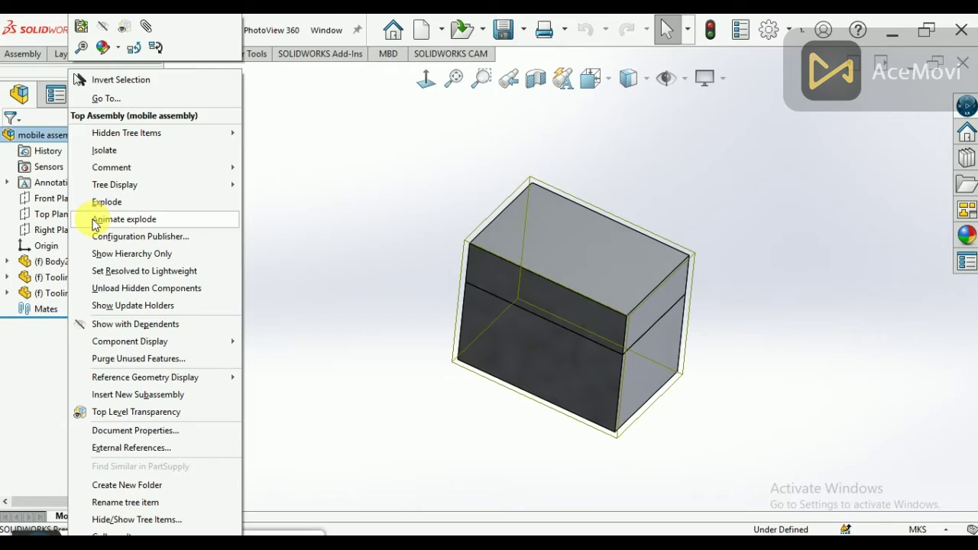
# - Play the AceMovi intro title card and cut to the completed phone mold part
pyautogui.click(94, 219)
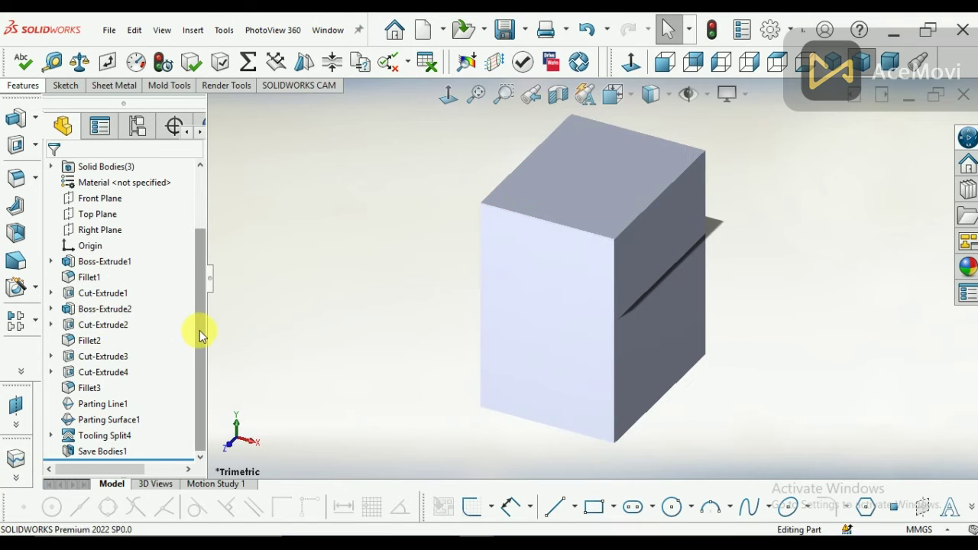
pyautogui.moveTo(200, 334); pyautogui.dragTo(209, 260)
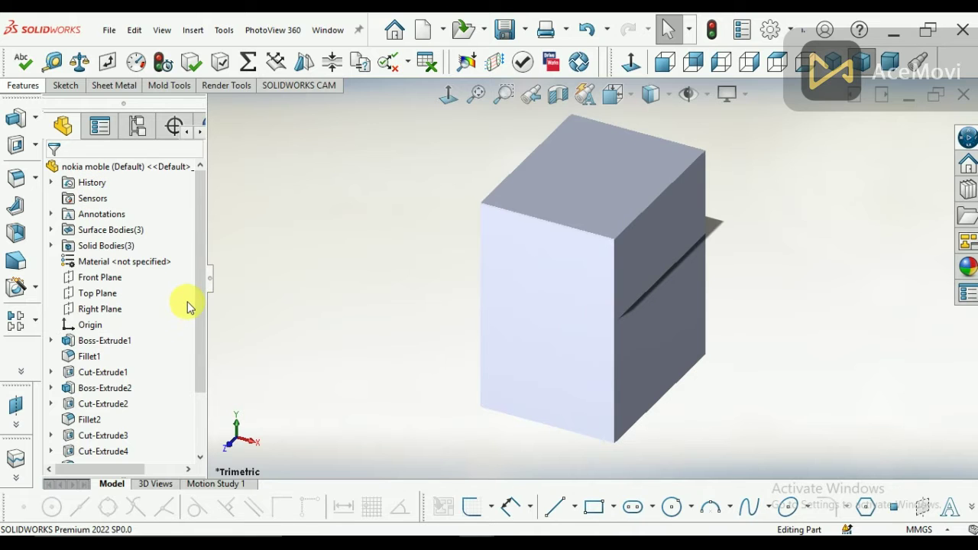
pyautogui.moveTo(199, 310); pyautogui.dragTo(198, 324)
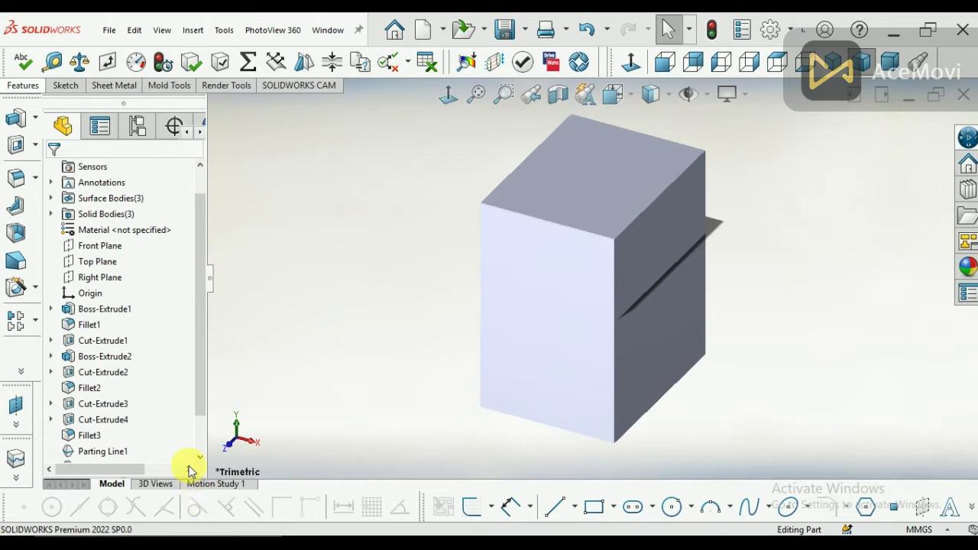
pyautogui.scroll(-3, 170, 426)
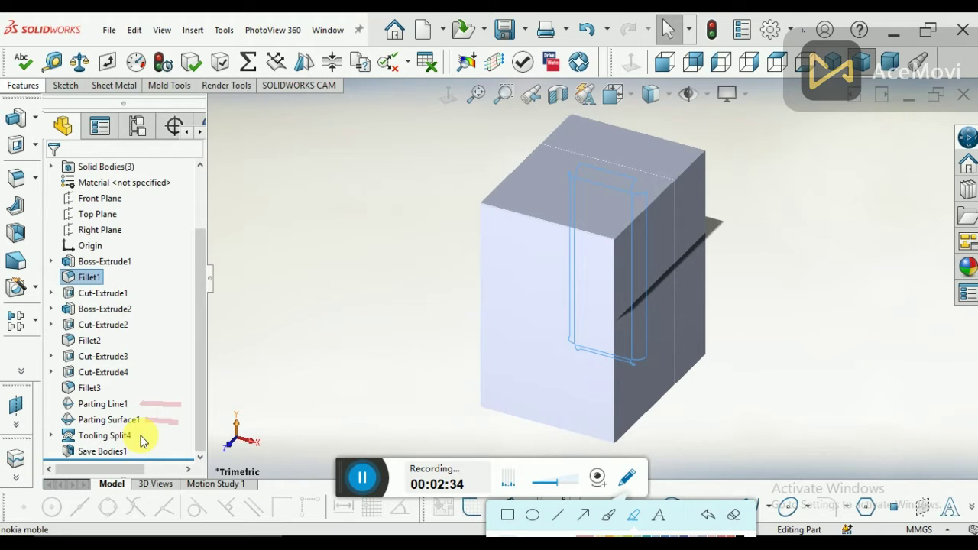
pyautogui.moveTo(142, 436); pyautogui.dragTo(181, 435)
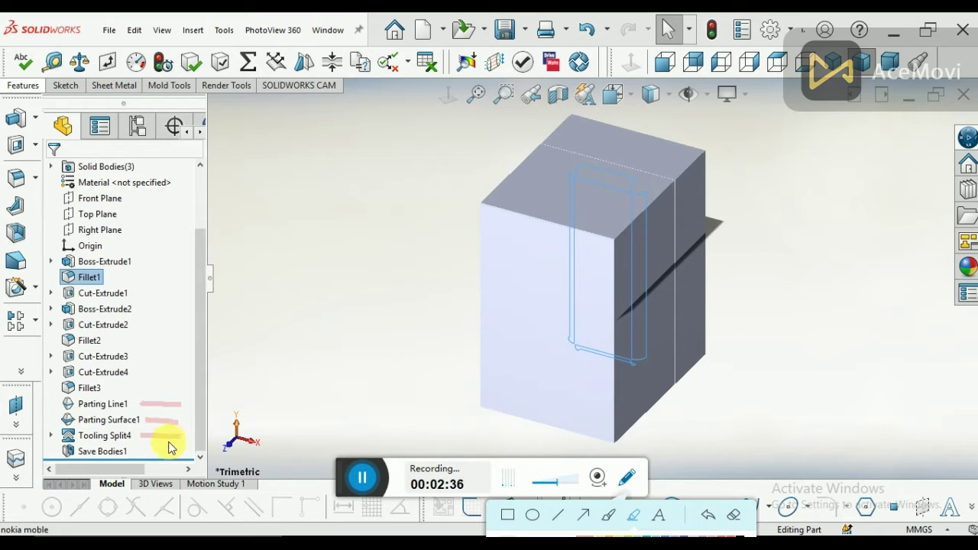
pyautogui.moveTo(147, 451); pyautogui.dragTo(181, 452)
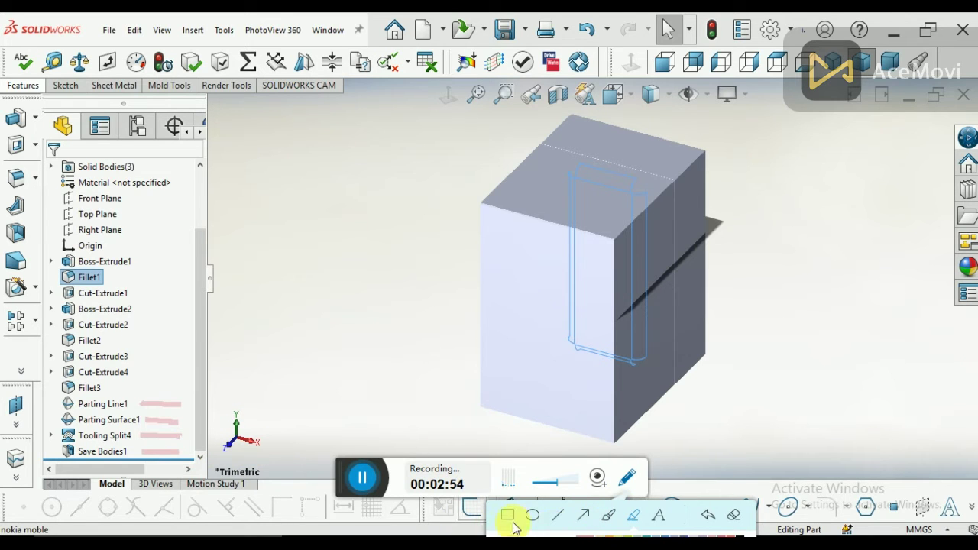
pyautogui.click(626, 478)
pyautogui.click(355, 214)
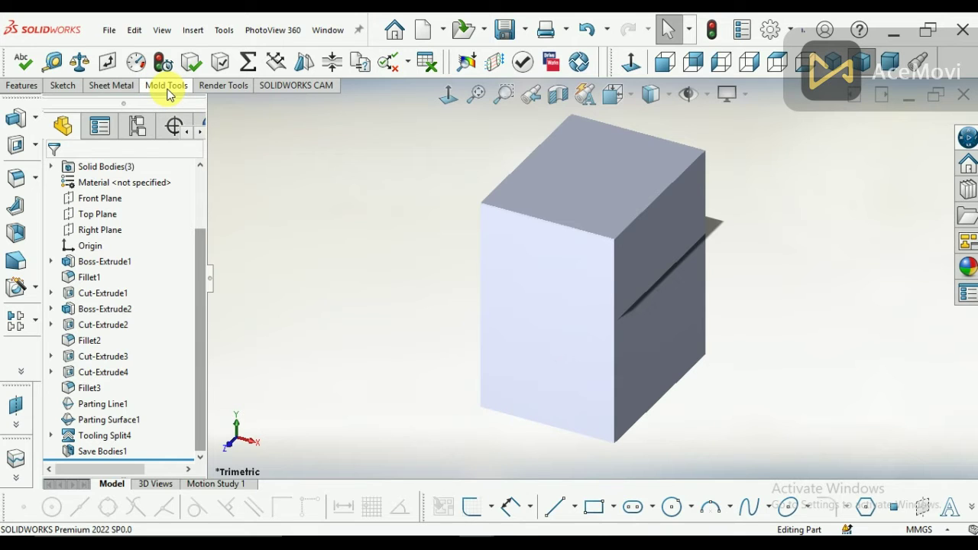
# - Show the Mold Tools CommandManager tab and select Parting Line1 in the feature tree
pyautogui.click(169, 94)
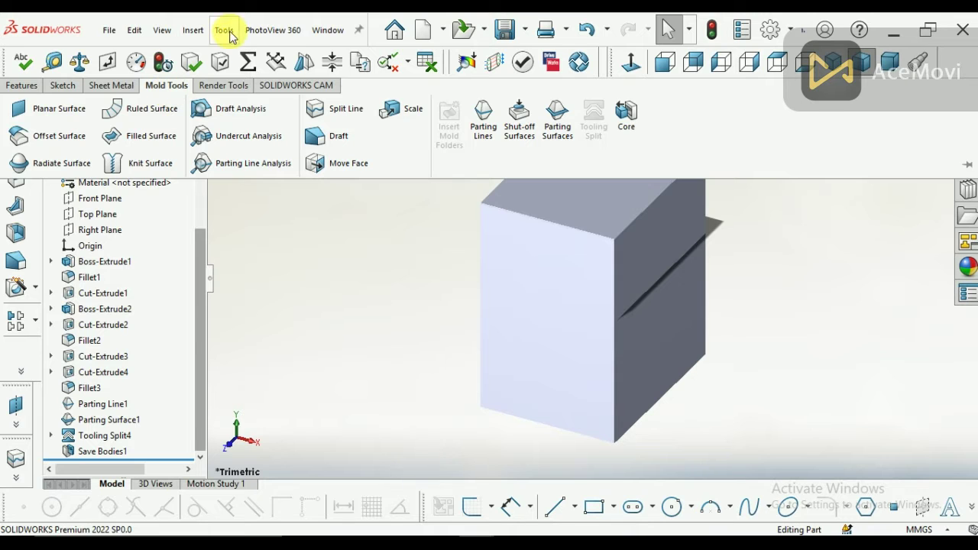
pyautogui.rightClick(321, 20)
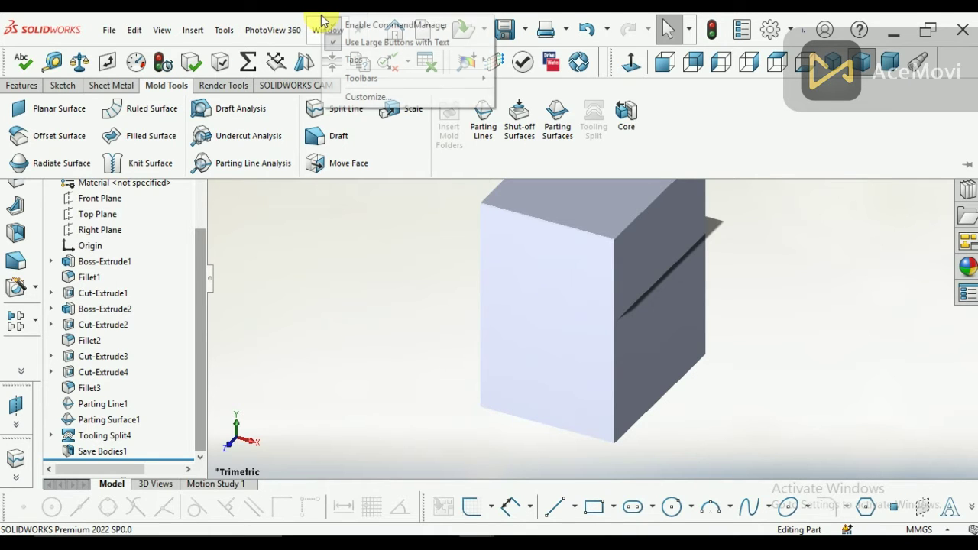
pyautogui.moveTo(382, 60)
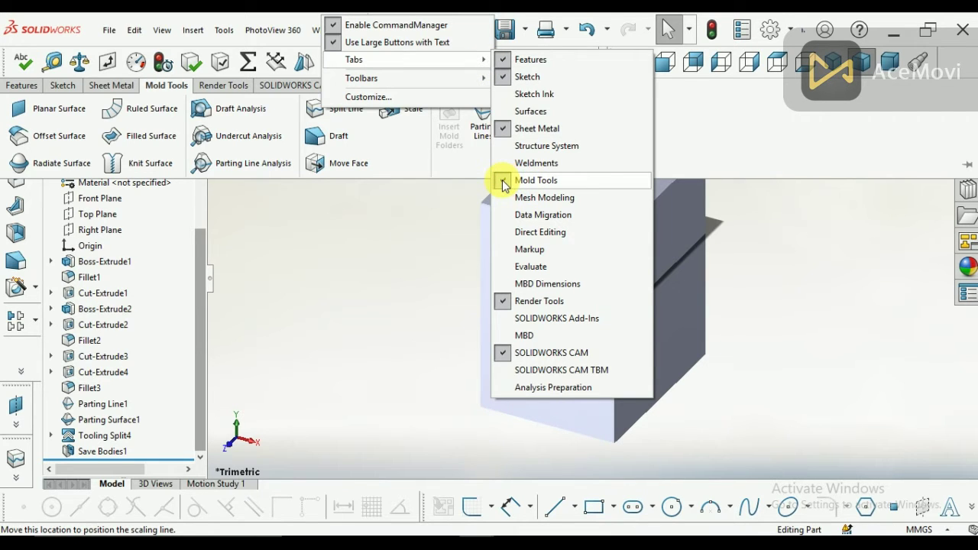
pyautogui.click(356, 196)
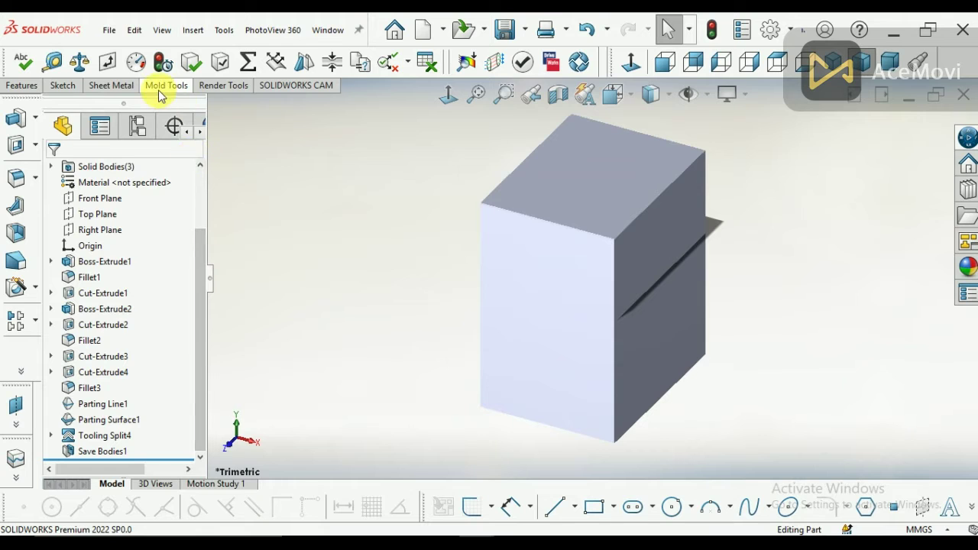
pyautogui.click(161, 90)
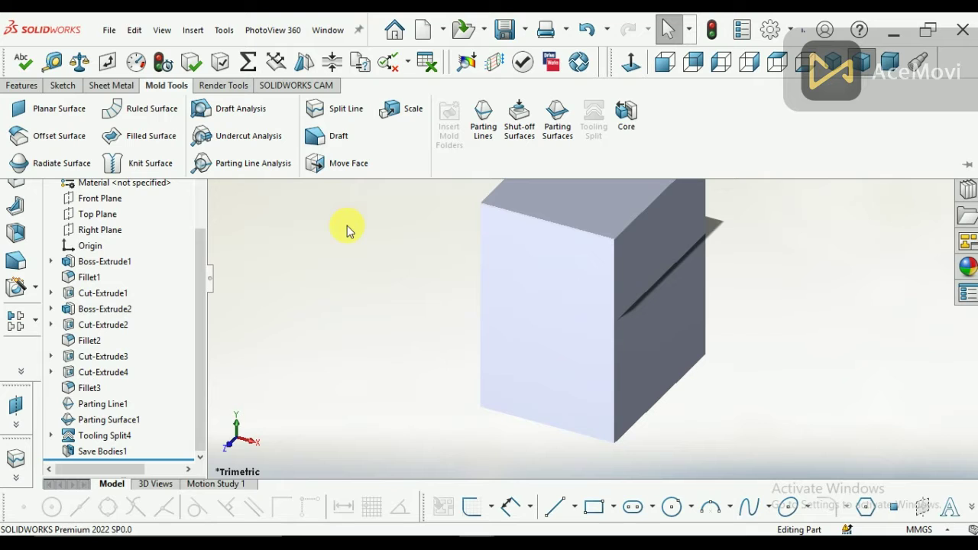
pyautogui.click(106, 411)
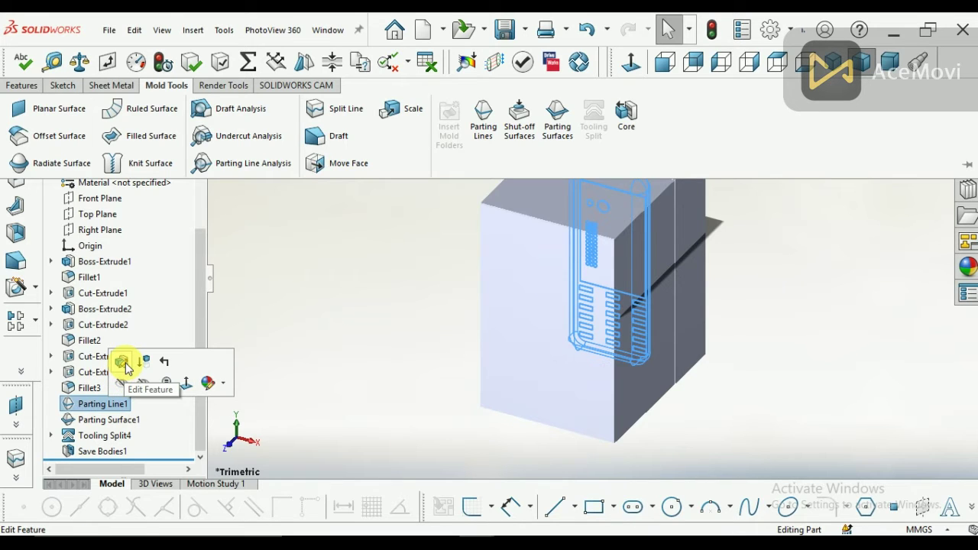
# - Edit Parting Line1 and deselect Edge<1> from its parting-line edges
pyautogui.click(125, 366)
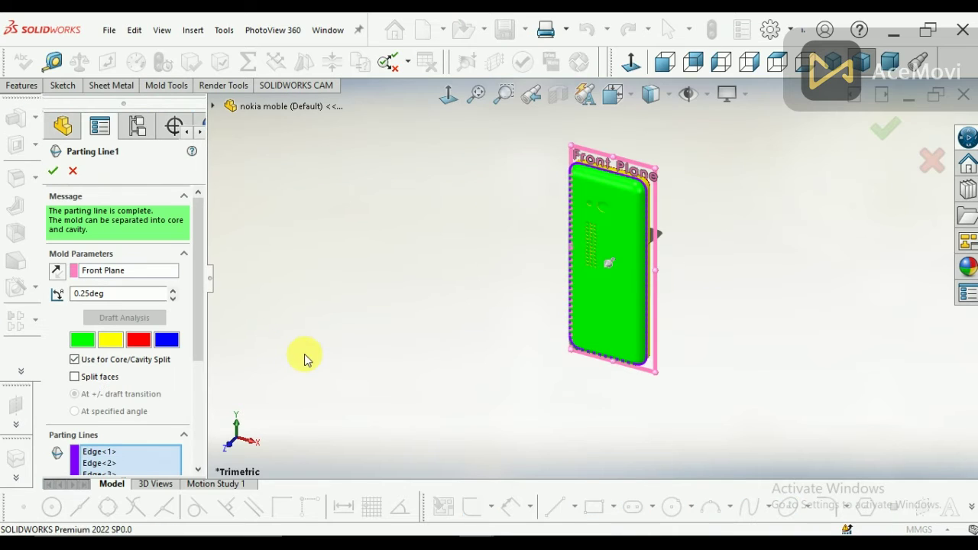
pyautogui.moveTo(527, 371); pyautogui.dragTo(433, 292, button='middle')
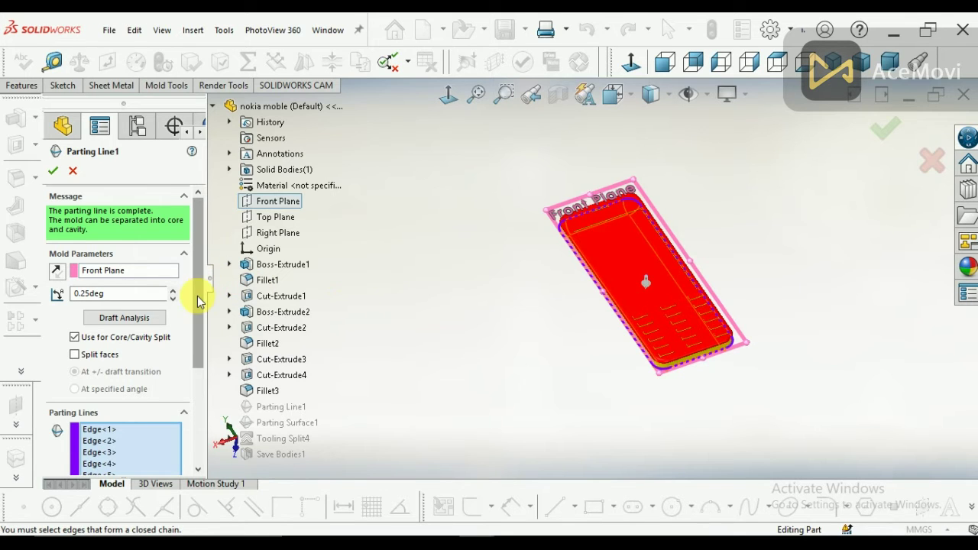
pyautogui.moveTo(197, 300); pyautogui.dragTo(188, 400)
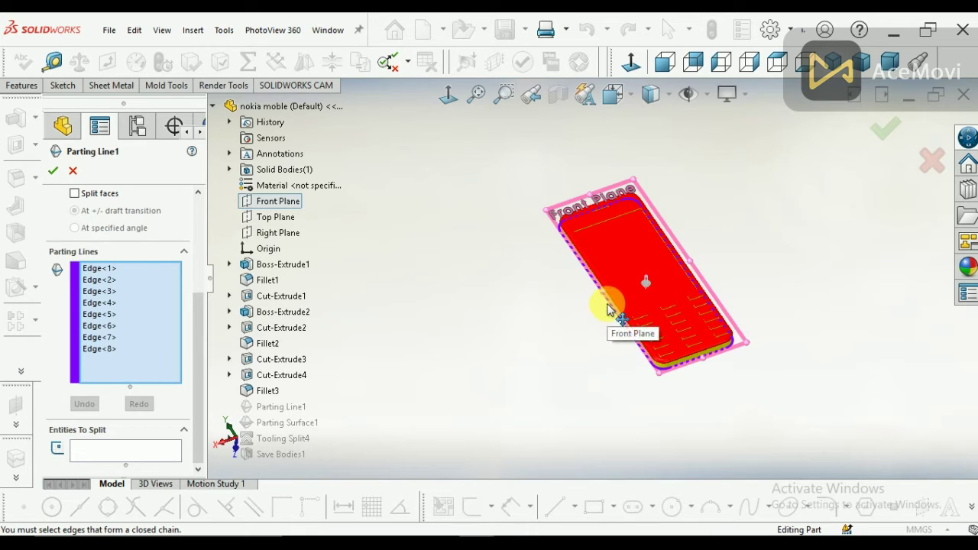
pyautogui.moveTo(596, 338); pyautogui.dragTo(638, 286, button='middle')
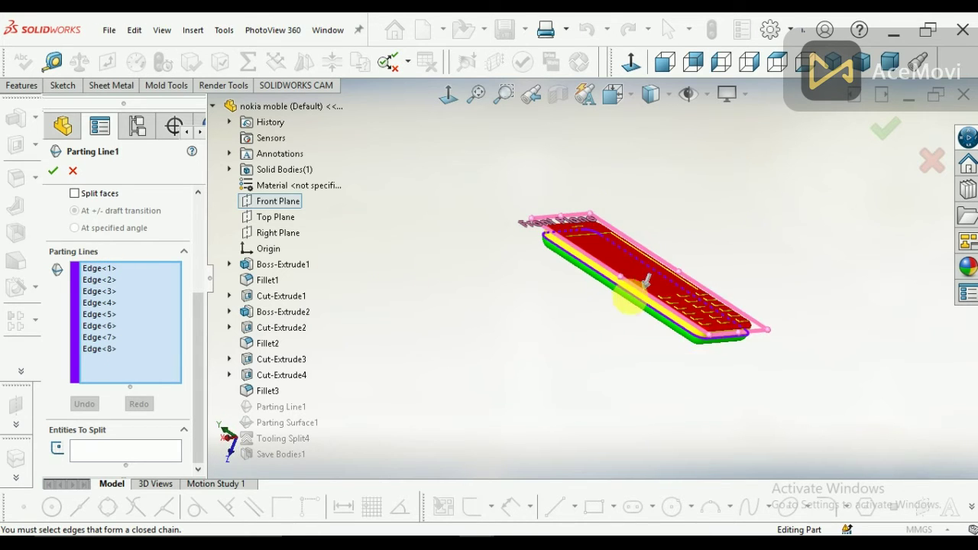
pyautogui.scroll(-1, 634, 298)
pyautogui.scroll(-2, 639, 302)
pyautogui.click(637, 305)
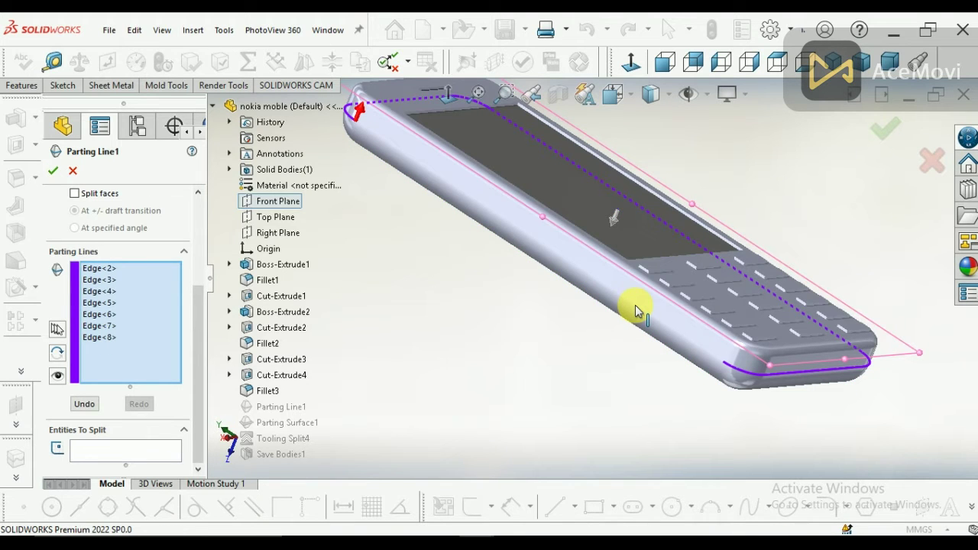
# - Deselect Edge<1>, the rounded corner, front-bottom and far corner edges, and Edge<8> from Parting Line1
pyautogui.click(637, 306)
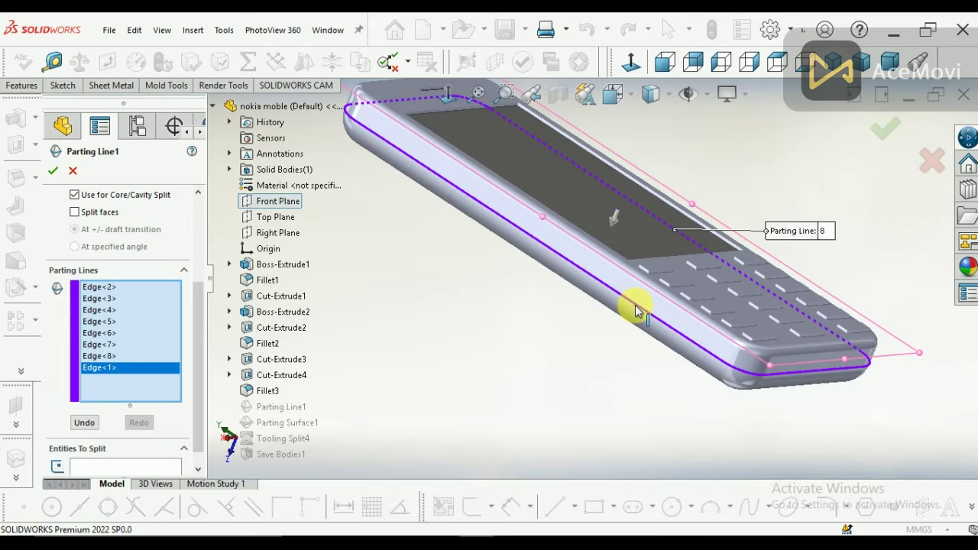
pyautogui.click(636, 309)
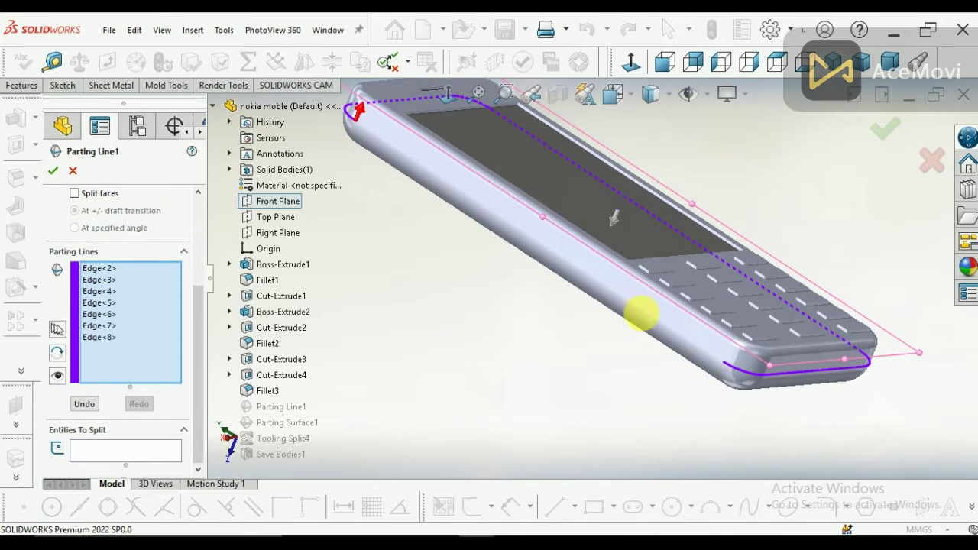
pyautogui.click(742, 373)
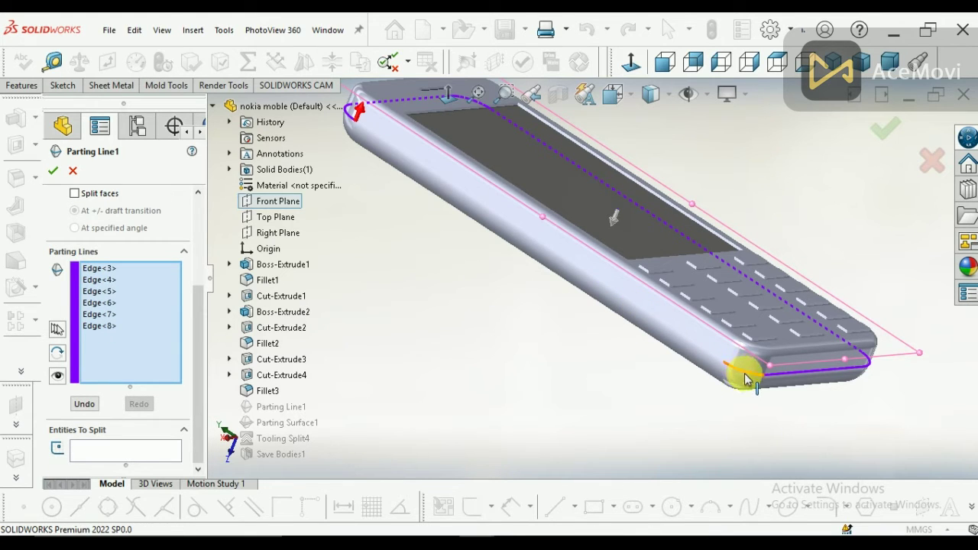
pyautogui.click(781, 377)
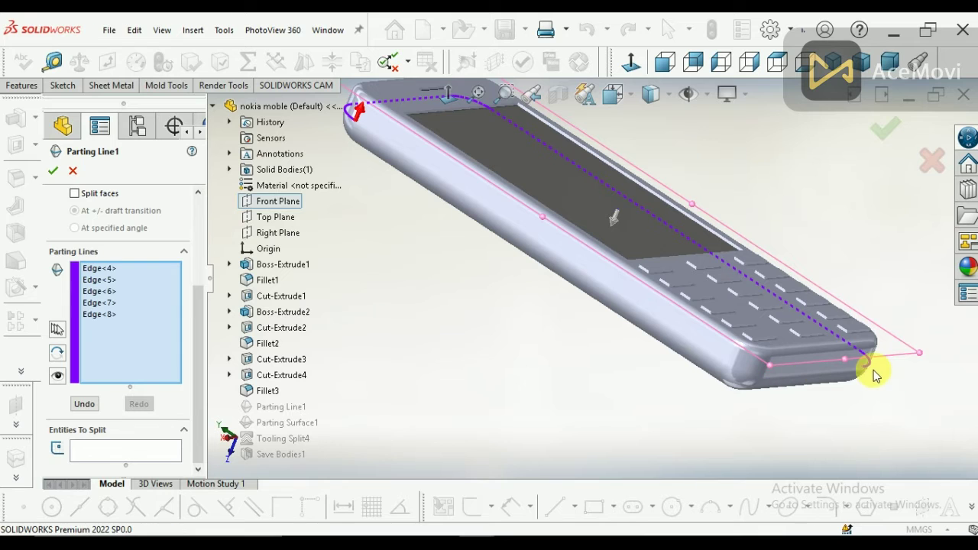
pyautogui.click(866, 372)
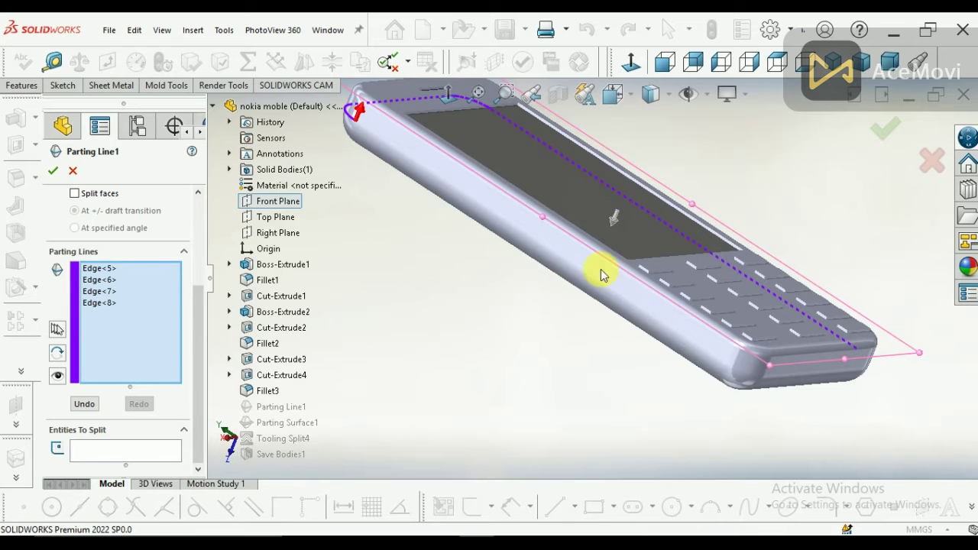
pyautogui.click(351, 123)
pyautogui.click(353, 118)
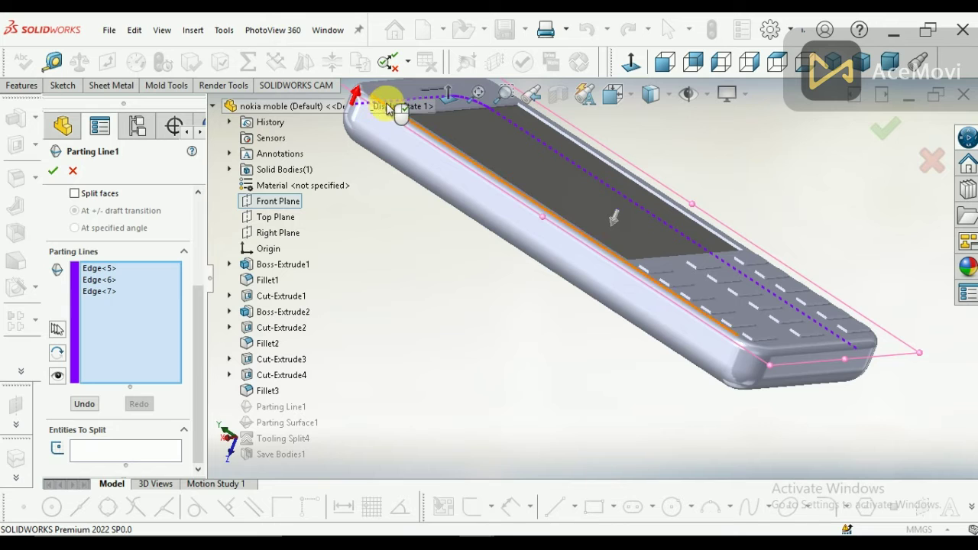
# - Deselect the remaining Edge<5>, Edge<6> and Edge<7>, leaving Parting Line1 with no edges
pyautogui.moveTo(654, 218)
pyautogui.mouseDown(button='middle')
pyautogui.moveTo(562, 240)
pyautogui.moveTo(549, 218)
pyautogui.mouseUp(button='middle')
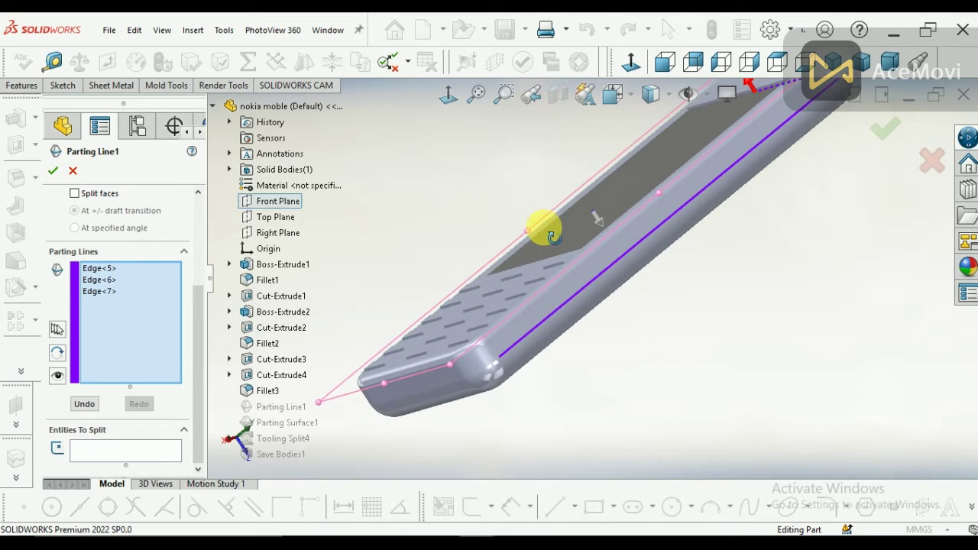
pyautogui.click(558, 313)
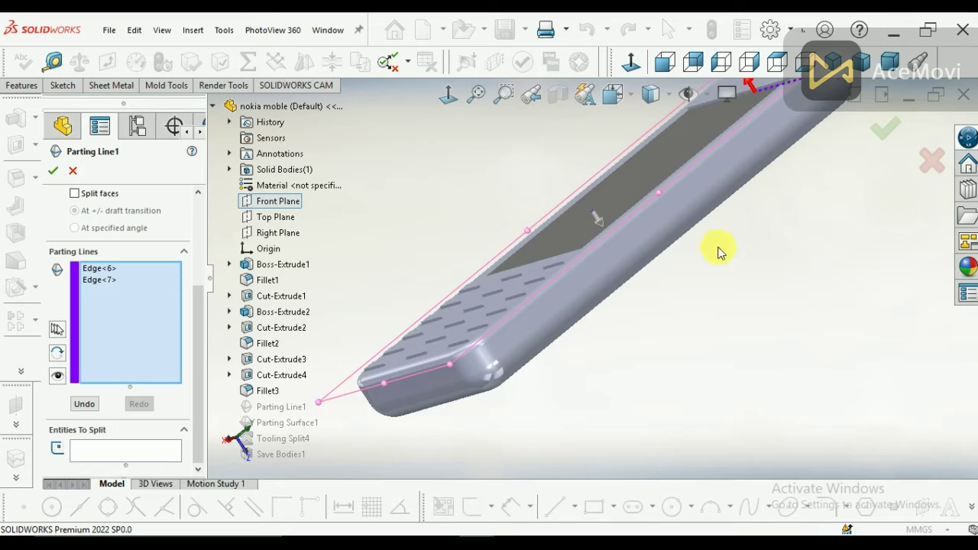
pyautogui.moveTo(714, 252); pyautogui.dragTo(753, 172, button='middle')
pyautogui.scroll(2, 771, 136)
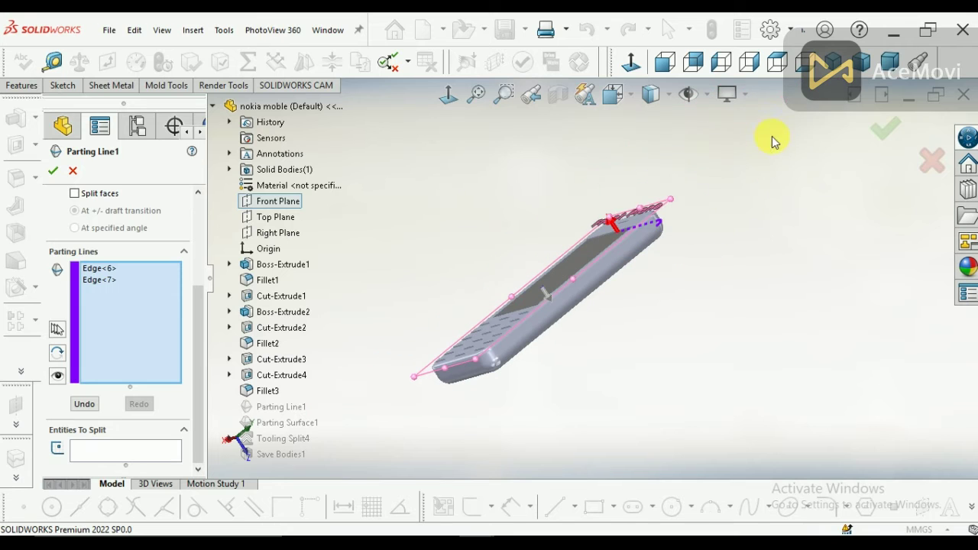
pyautogui.click(660, 223)
pyautogui.moveTo(675, 221)
pyautogui.mouseDown(button='middle')
pyautogui.moveTo(622, 293)
pyautogui.moveTo(649, 229)
pyautogui.mouseUp(button='middle')
pyautogui.click(618, 255)
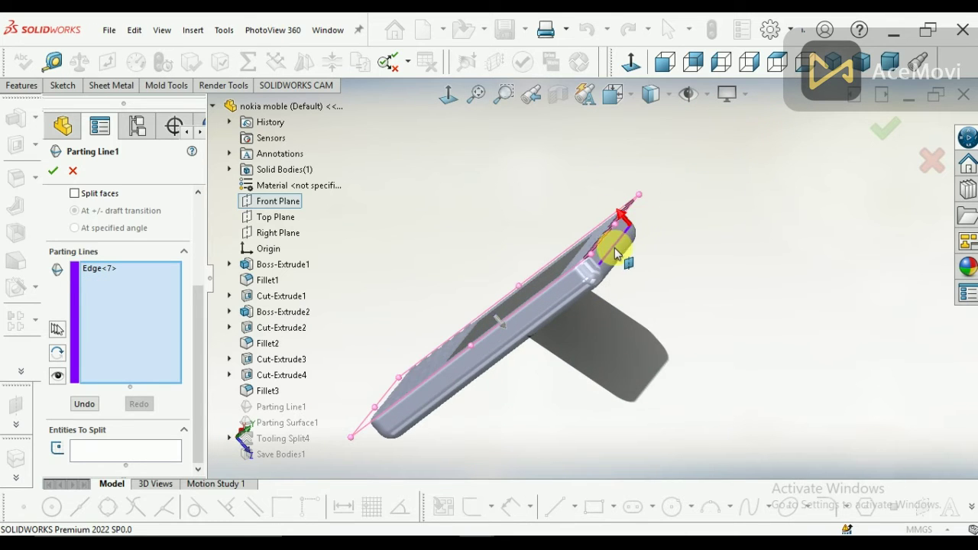
pyautogui.moveTo(588, 251); pyautogui.dragTo(604, 269, button='middle')
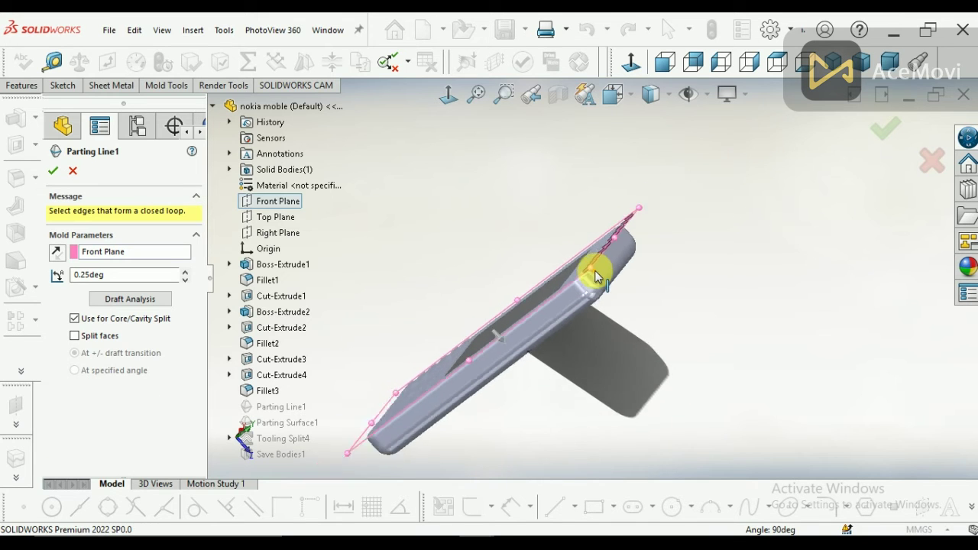
# - Select the phone's long side, adjacent side edges, end edge and rounded corner as parting edges
pyautogui.scroll(-2, 586, 286)
pyautogui.scroll(-2, 572, 304)
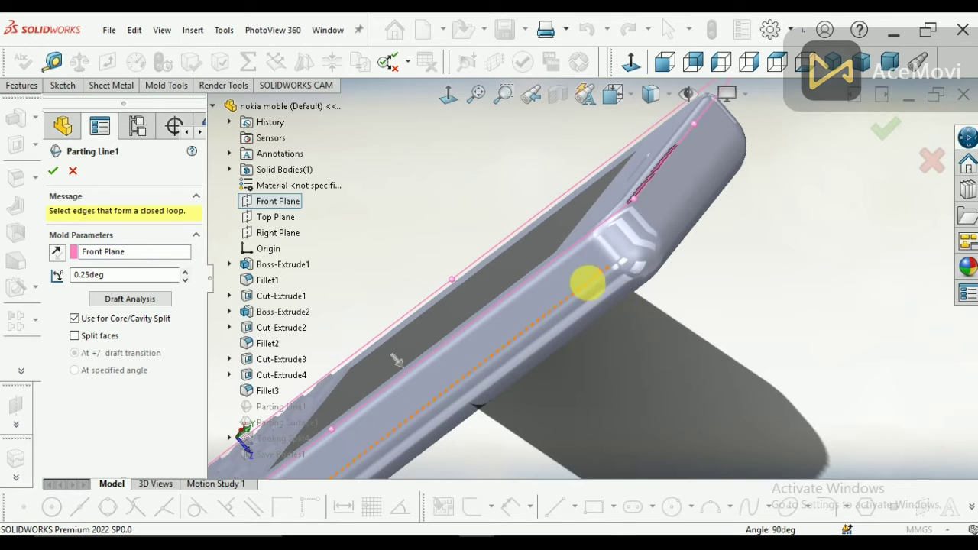
pyautogui.click(588, 284)
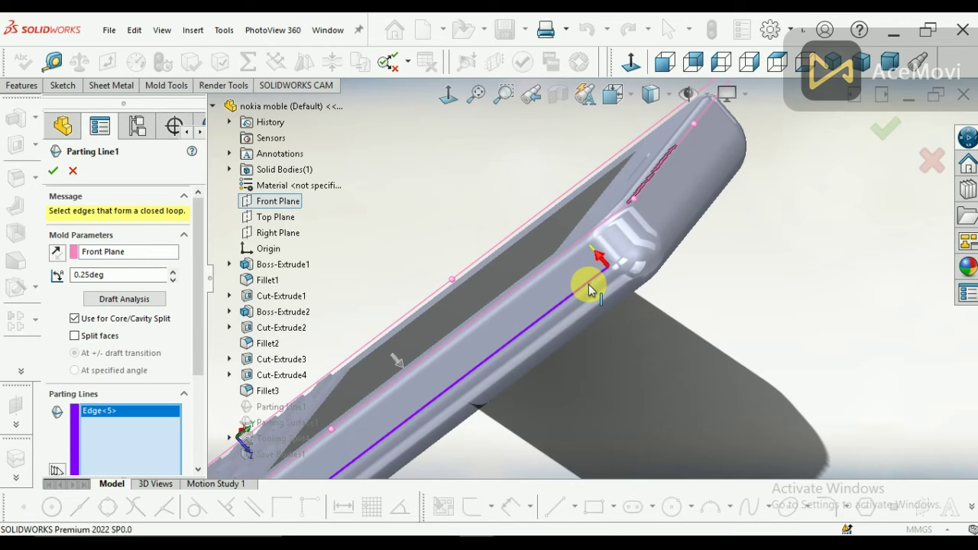
pyautogui.click(617, 257)
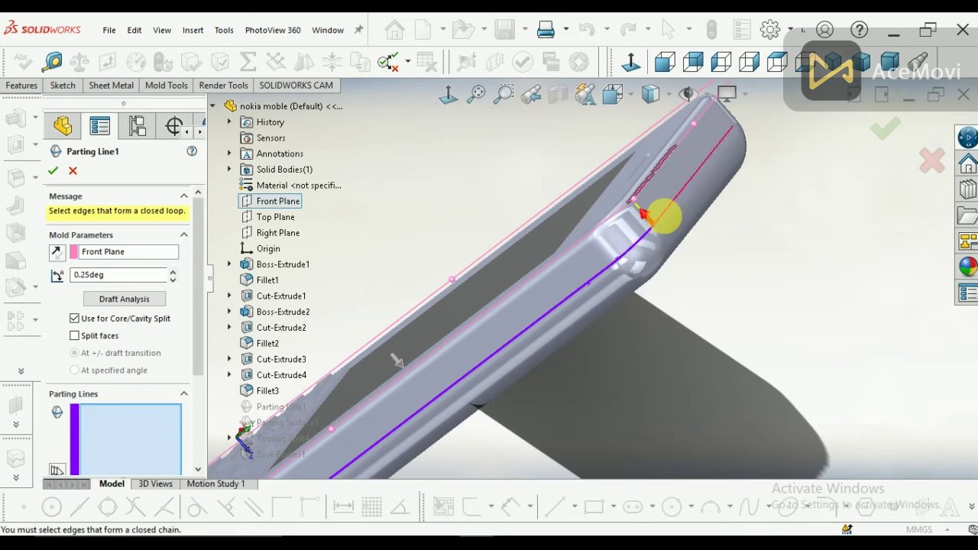
pyautogui.click(655, 219)
pyautogui.moveTo(743, 134); pyautogui.dragTo(582, 419, button='middle')
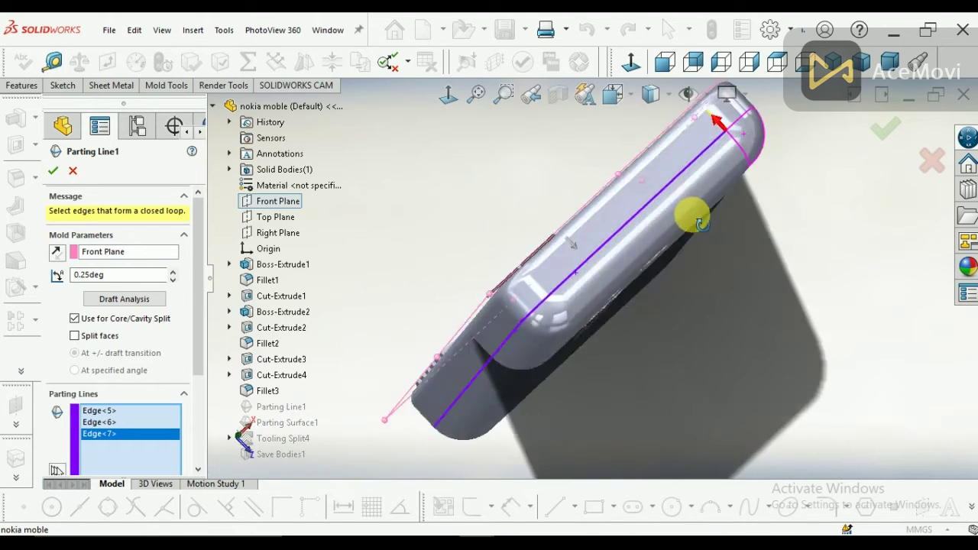
pyautogui.moveTo(698, 125); pyautogui.dragTo(695, 168, button='middle')
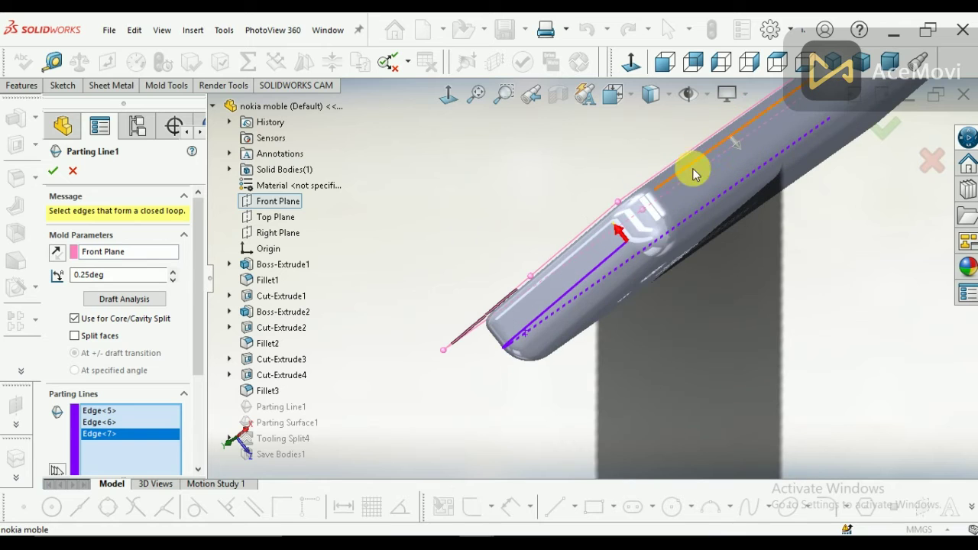
pyautogui.click(679, 205)
pyautogui.click(680, 204)
# - Add the opposite long side edge and the front edge to close the parting-line loop
pyautogui.scroll(3, 589, 255)
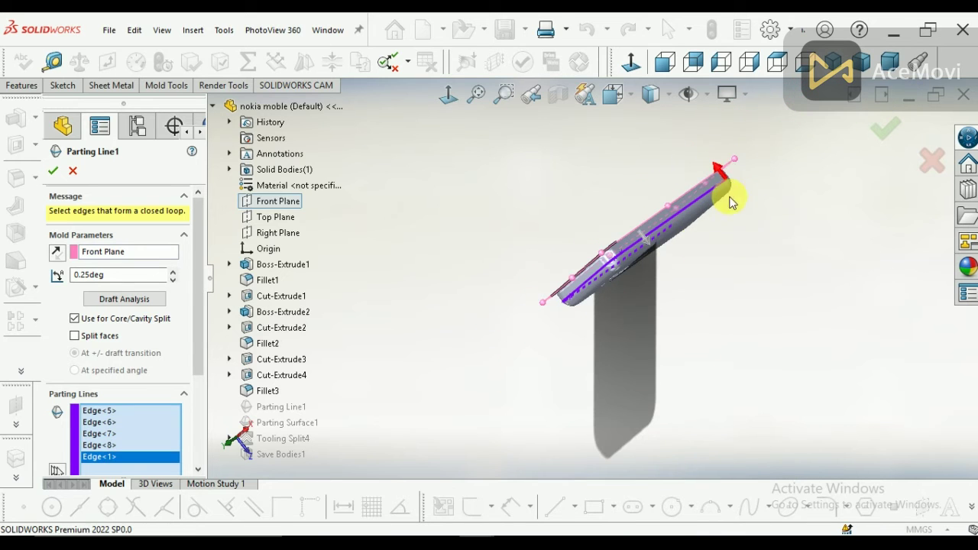
pyautogui.moveTo(732, 185)
pyautogui.mouseDown(button='middle')
pyautogui.moveTo(757, 224)
pyautogui.moveTo(655, 245)
pyautogui.moveTo(634, 236)
pyautogui.moveTo(593, 258)
pyautogui.mouseUp(button='middle')
pyautogui.scroll(-3, 594, 257)
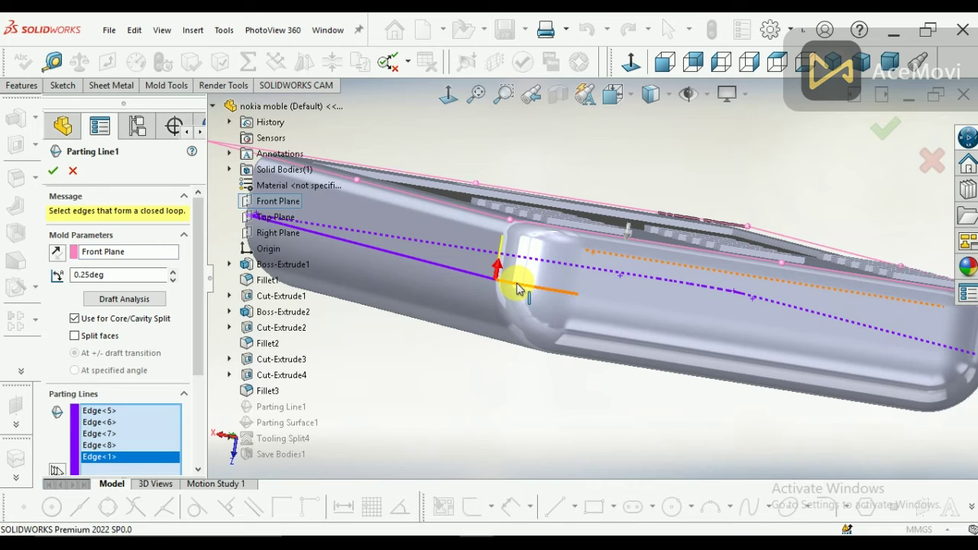
pyautogui.click(534, 282)
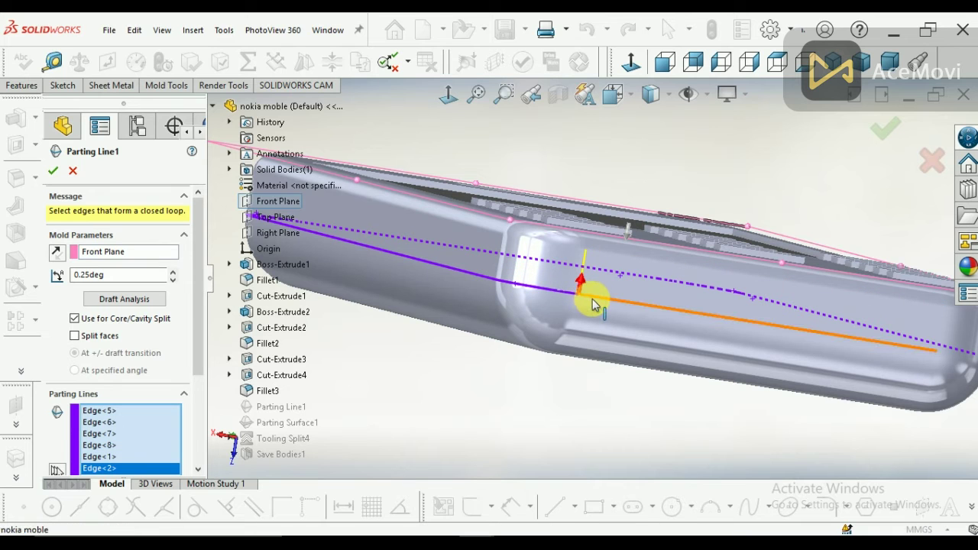
pyautogui.scroll(3, 491, 354)
pyautogui.moveTo(828, 363)
pyautogui.mouseDown(button='middle')
pyautogui.moveTo(829, 349)
pyautogui.moveTo(731, 356)
pyautogui.moveTo(695, 365)
pyautogui.moveTo(659, 391)
pyautogui.moveTo(627, 387)
pyautogui.mouseUp(button='middle')
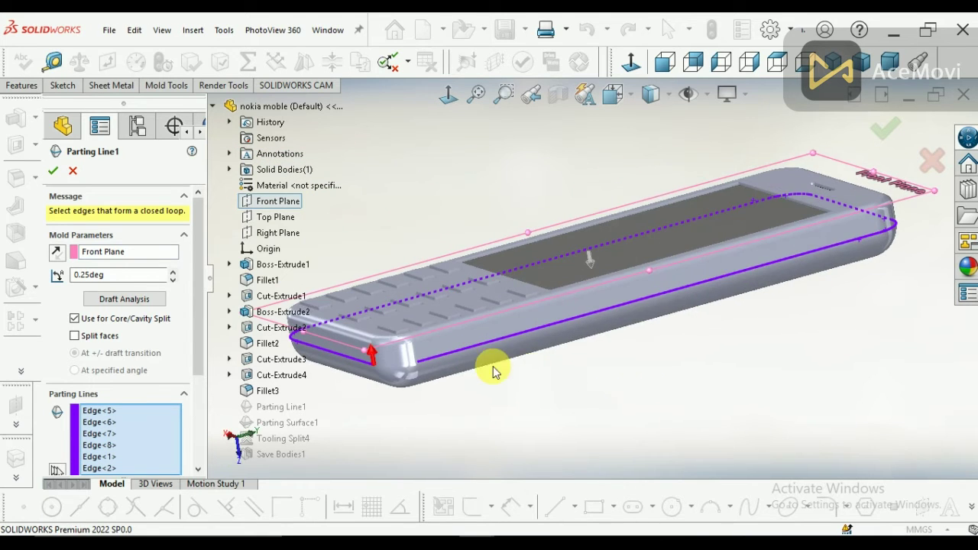
pyautogui.click(396, 368)
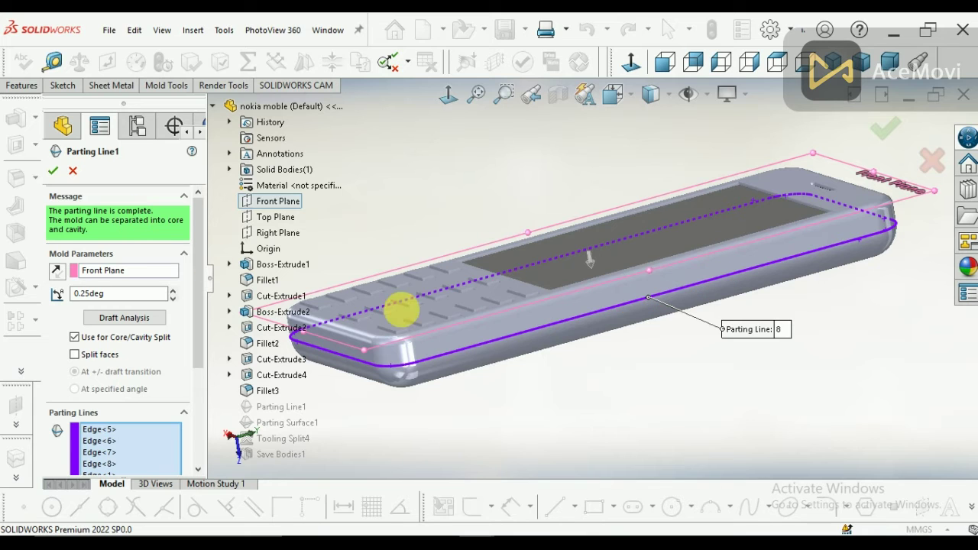
# - Accept the edited Parting Line1 and select Parting Surface1 in the feature tree
pyautogui.click(53, 172)
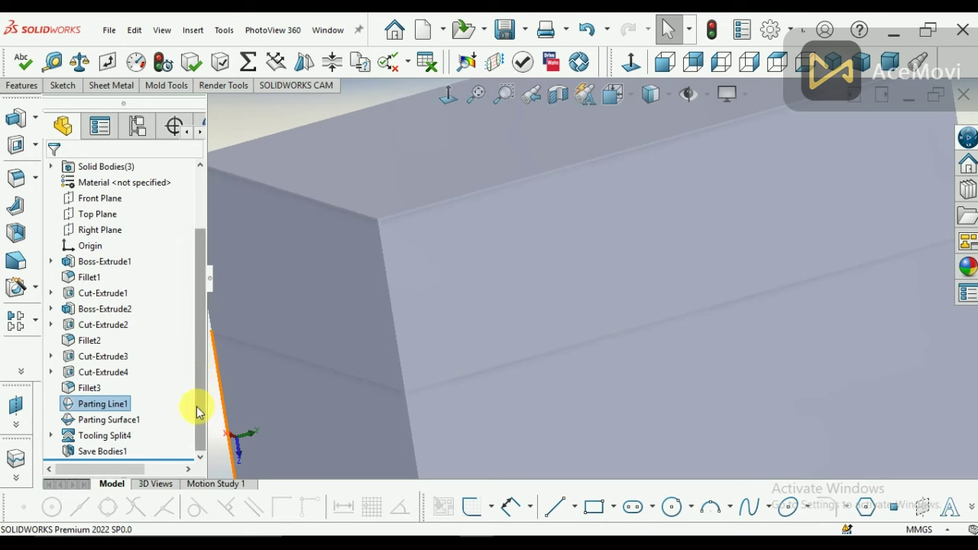
pyautogui.click(120, 424)
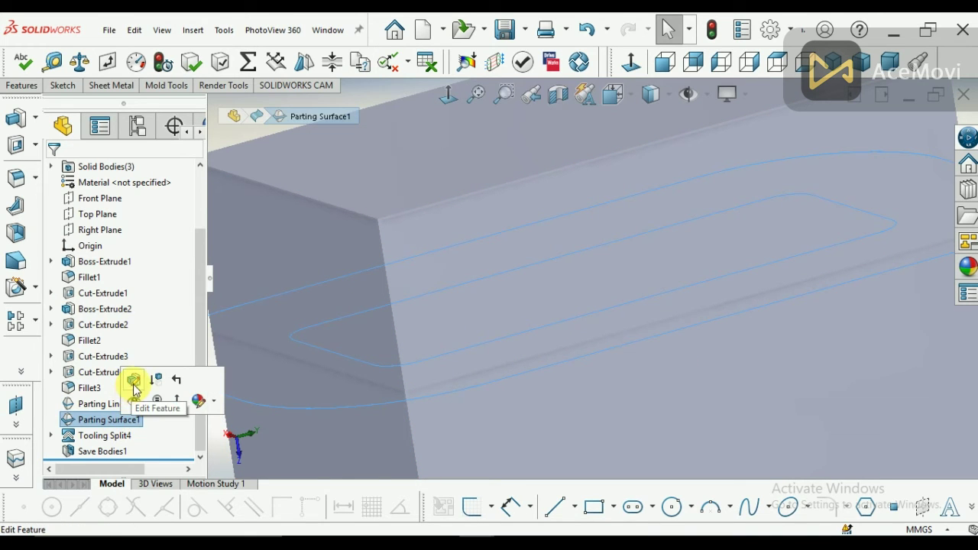
# - Edit Parting Surface1 with a 25.00mm perpendicular-to-pull band and accept it
pyautogui.rightClick(124, 426)
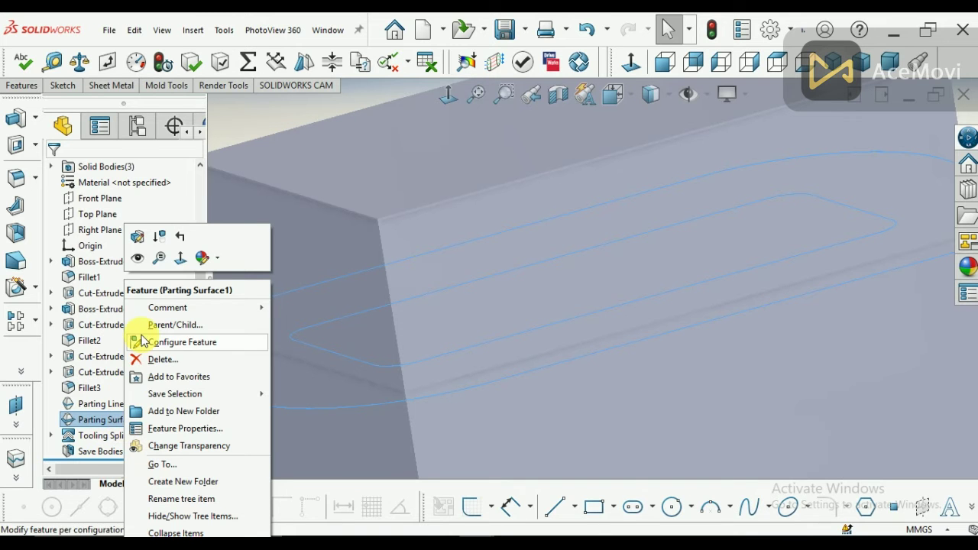
pyautogui.click(139, 237)
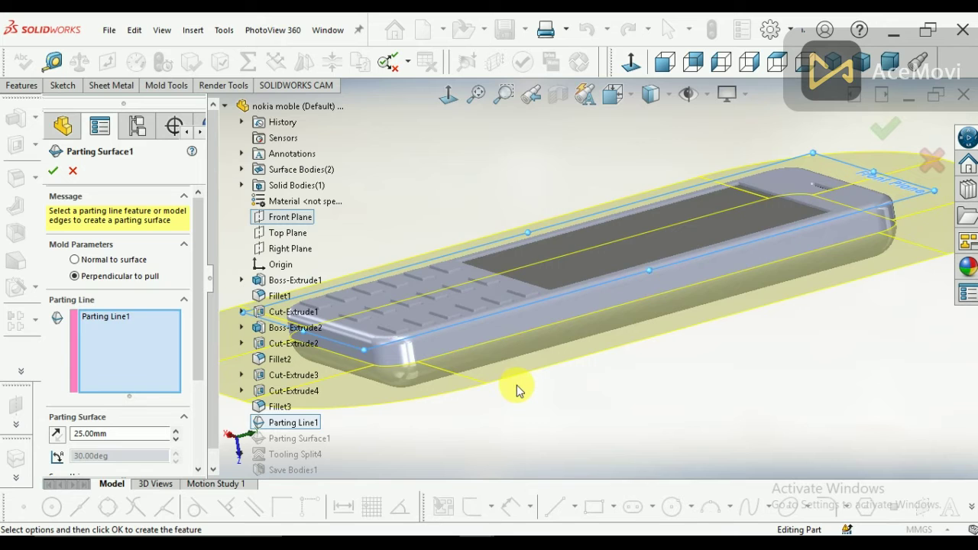
pyautogui.scroll(3, 508, 405)
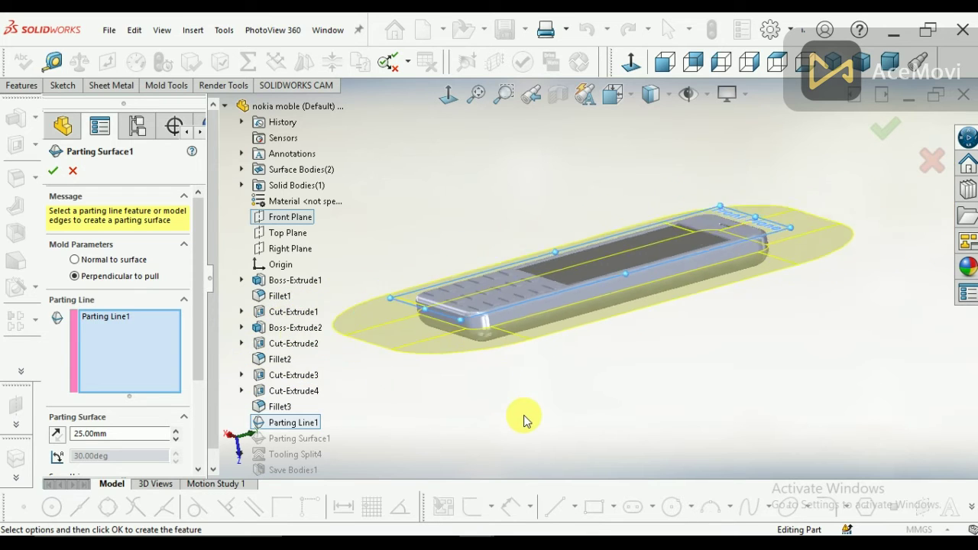
pyautogui.moveTo(601, 191)
pyautogui.mouseDown(button='middle')
pyautogui.moveTo(617, 246)
pyautogui.moveTo(617, 237)
pyautogui.mouseUp(button='middle')
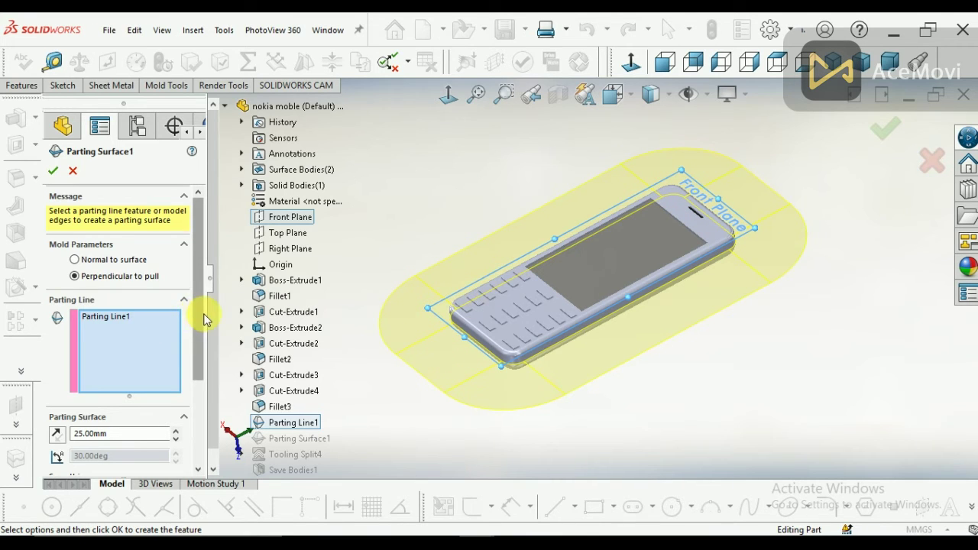
pyautogui.moveTo(200, 330)
pyautogui.mouseDown()
pyautogui.moveTo(188, 392)
pyautogui.moveTo(192, 328)
pyautogui.mouseUp()
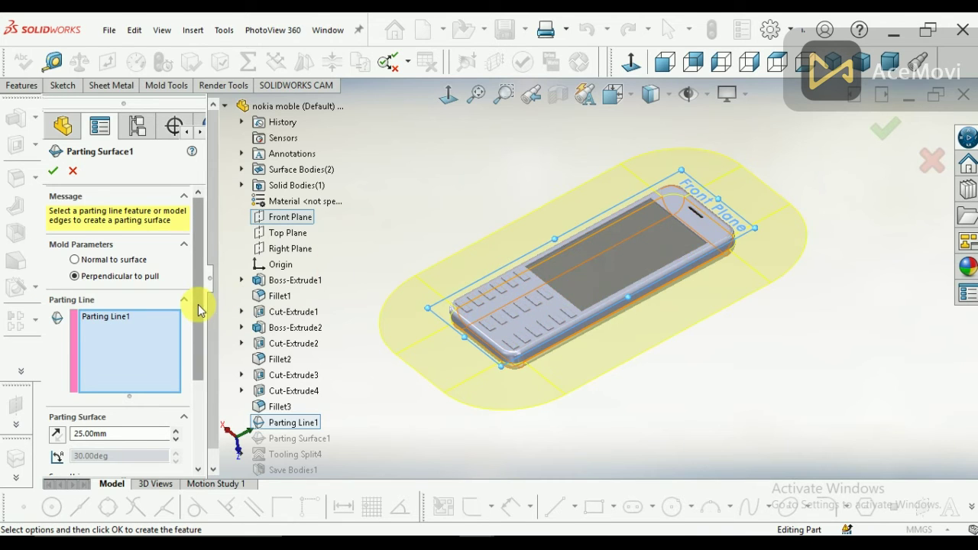
pyautogui.scroll(-2, 197, 336)
pyautogui.moveTo(197, 343)
pyautogui.mouseDown()
pyautogui.moveTo(196, 397)
pyautogui.moveTo(196, 280)
pyautogui.mouseUp()
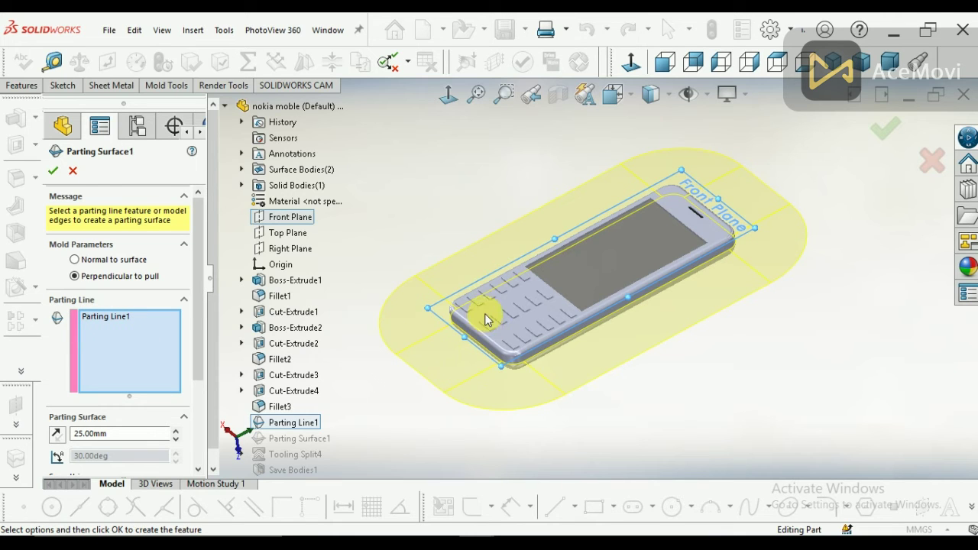
pyautogui.click(52, 170)
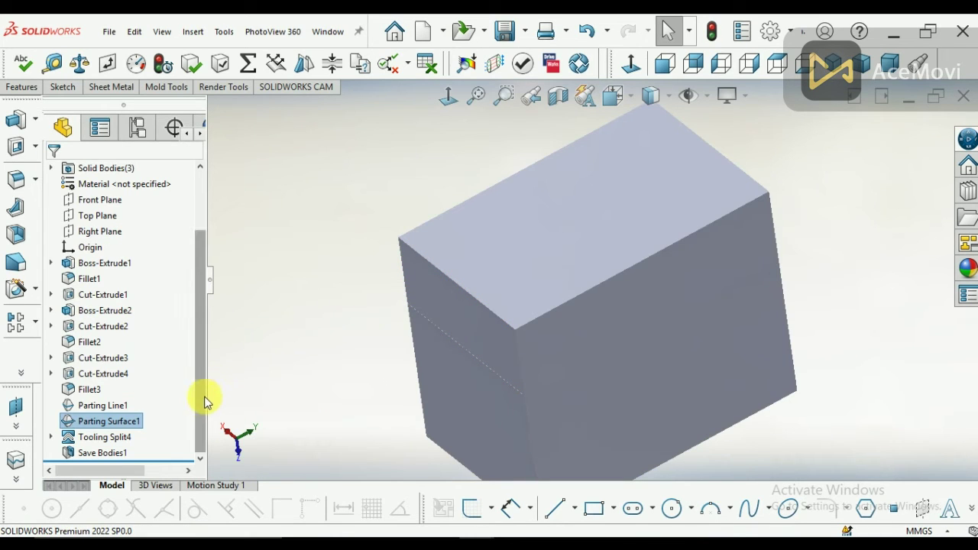
# - Select Tooling Split4 in the tree and show the Mold Tools tab
pyautogui.click(123, 437)
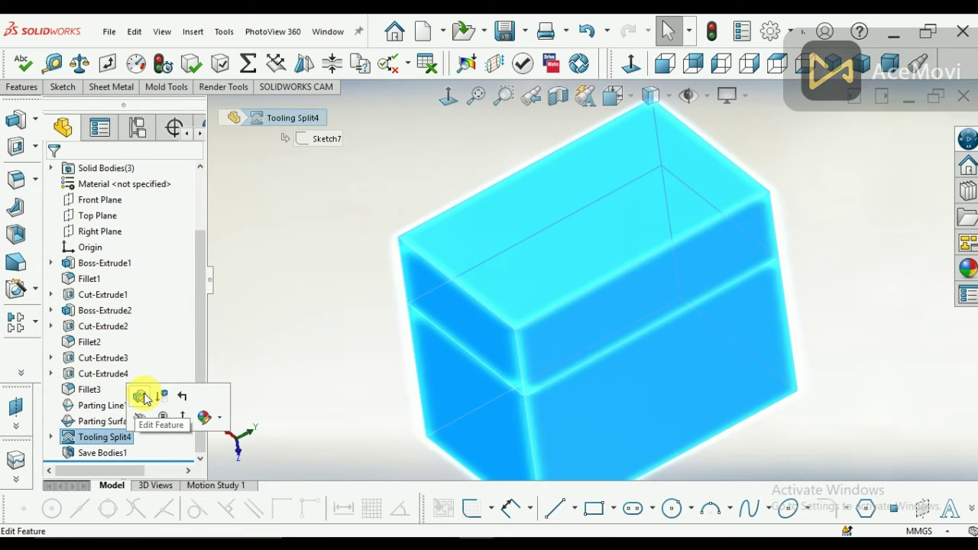
pyautogui.click(165, 87)
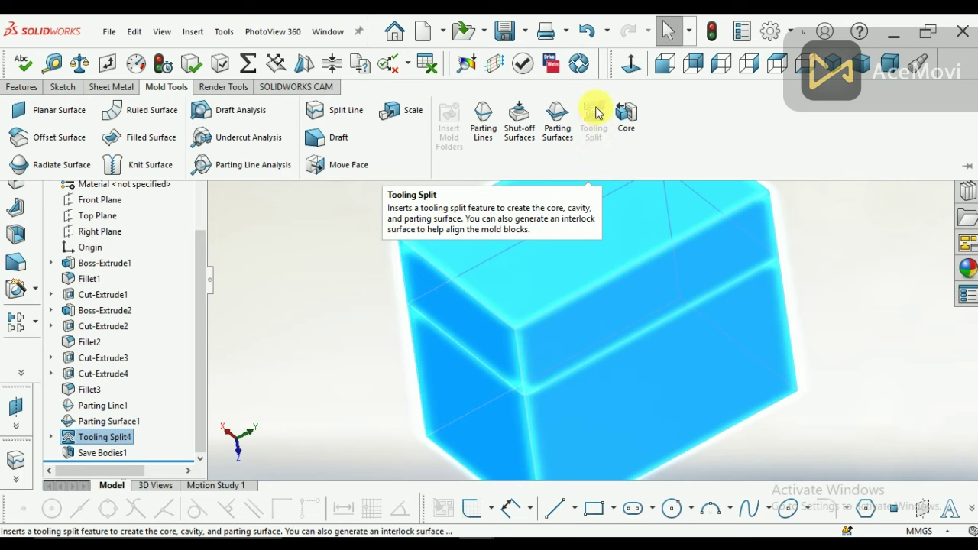
# - Edit Tooling Split4, keeping 60.00mm and 30.00mm block depths along Parting Surface1, and accept
pyautogui.rightClick(130, 437)
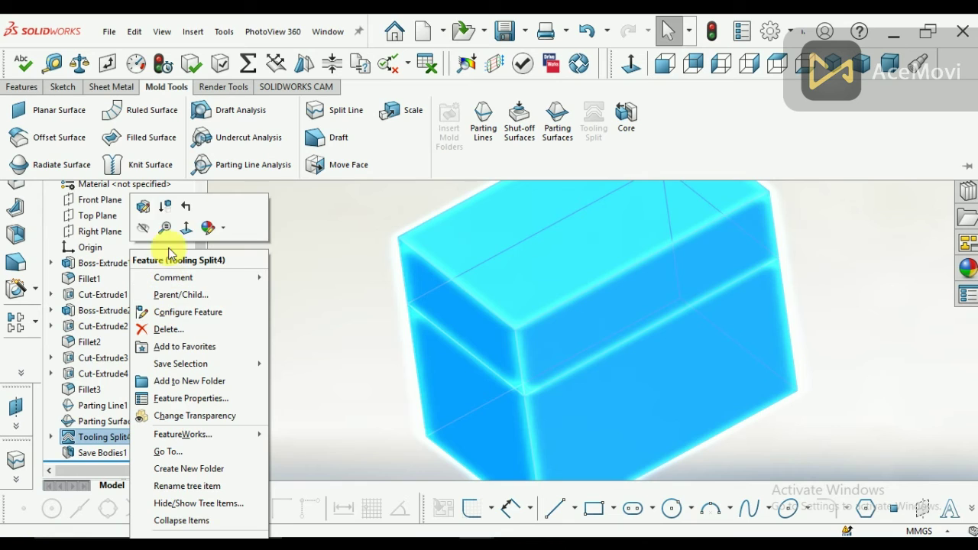
pyautogui.click(142, 216)
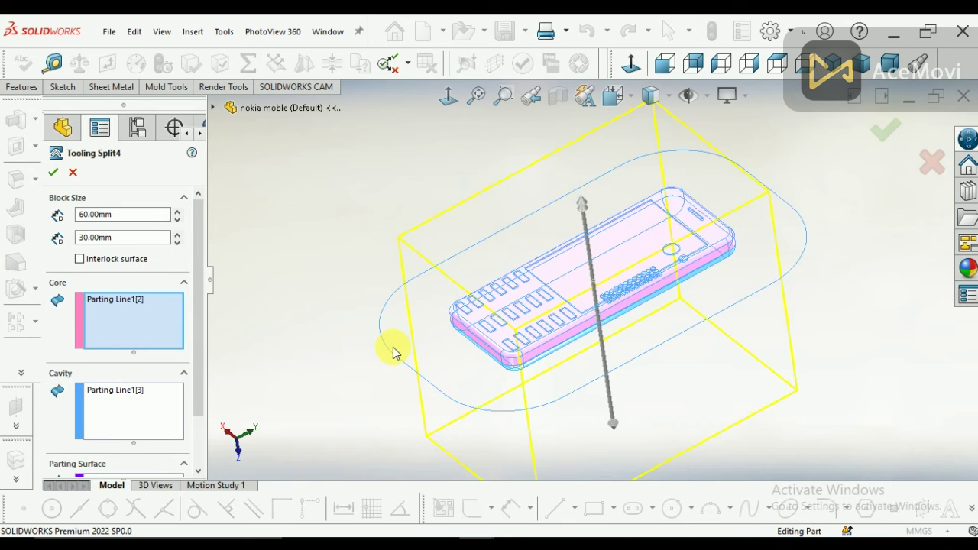
pyautogui.moveTo(197, 313); pyautogui.dragTo(189, 422)
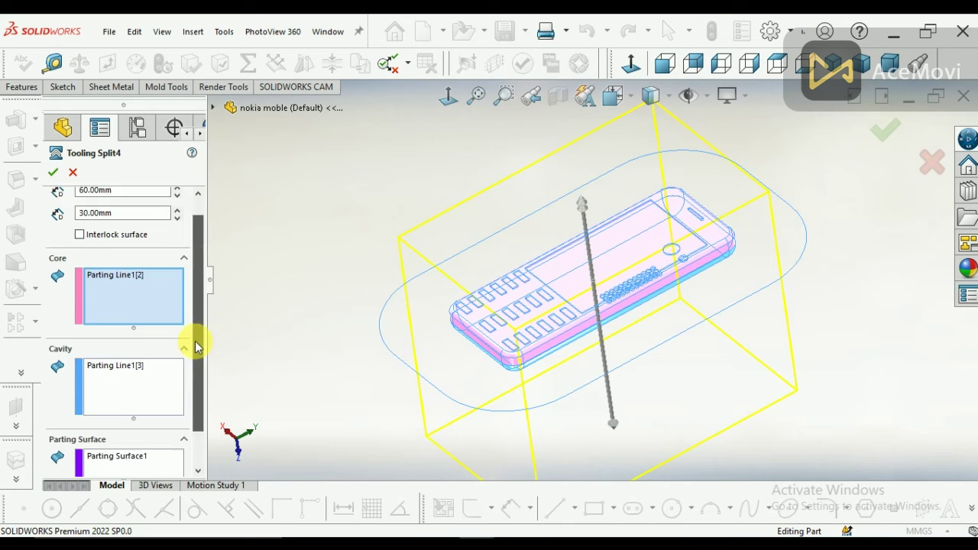
pyautogui.scroll(3, 197, 319)
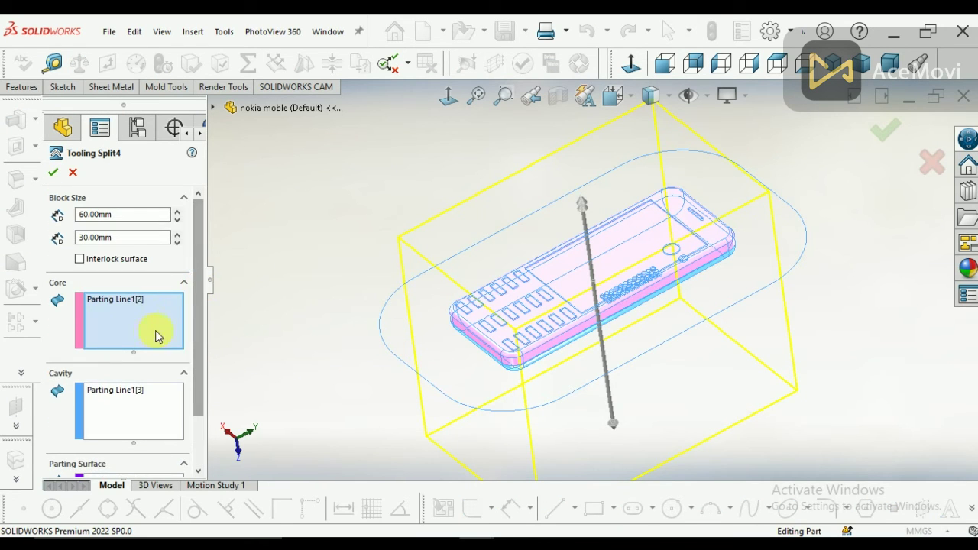
pyautogui.moveTo(195, 359); pyautogui.dragTo(196, 430)
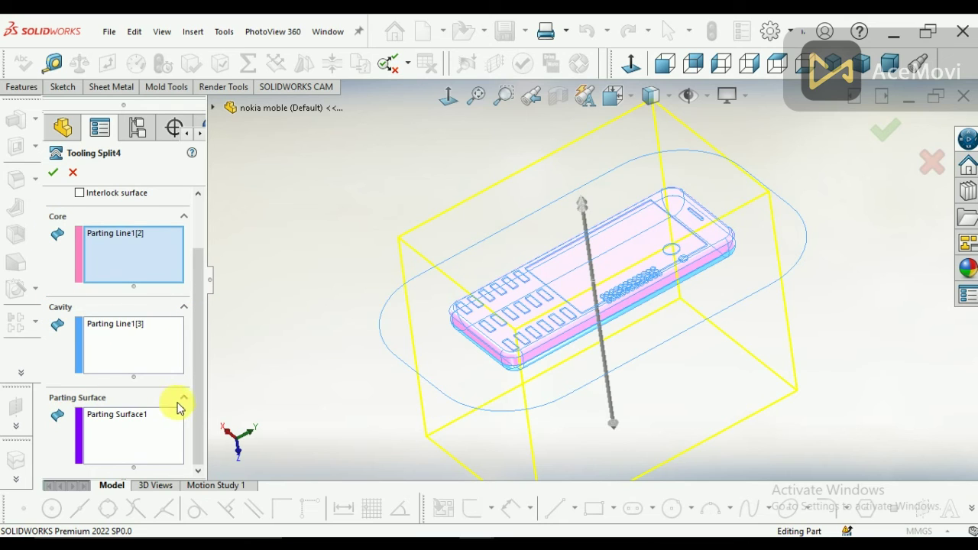
pyautogui.moveTo(199, 405)
pyautogui.mouseDown()
pyautogui.moveTo(197, 350)
pyautogui.moveTo(195, 434)
pyautogui.mouseUp()
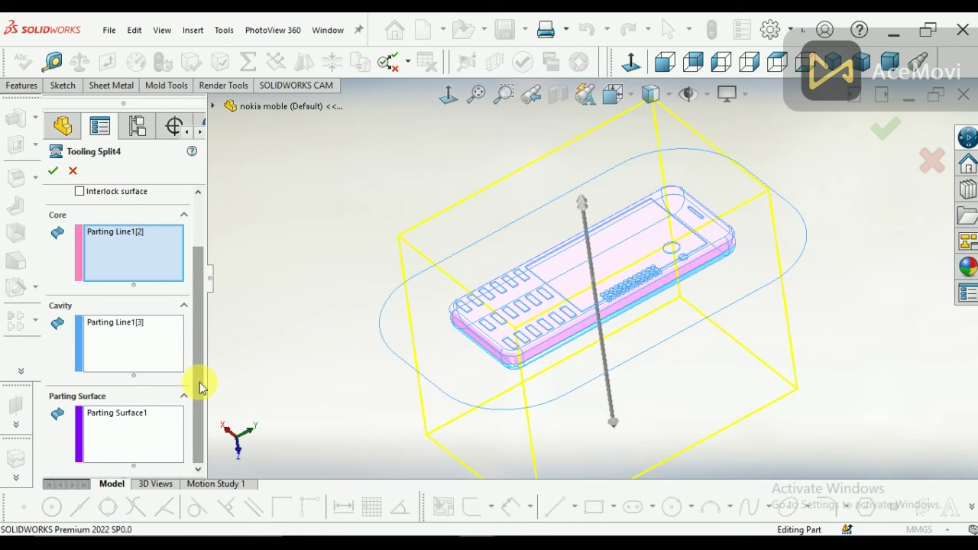
pyautogui.moveTo(199, 382); pyautogui.dragTo(202, 308)
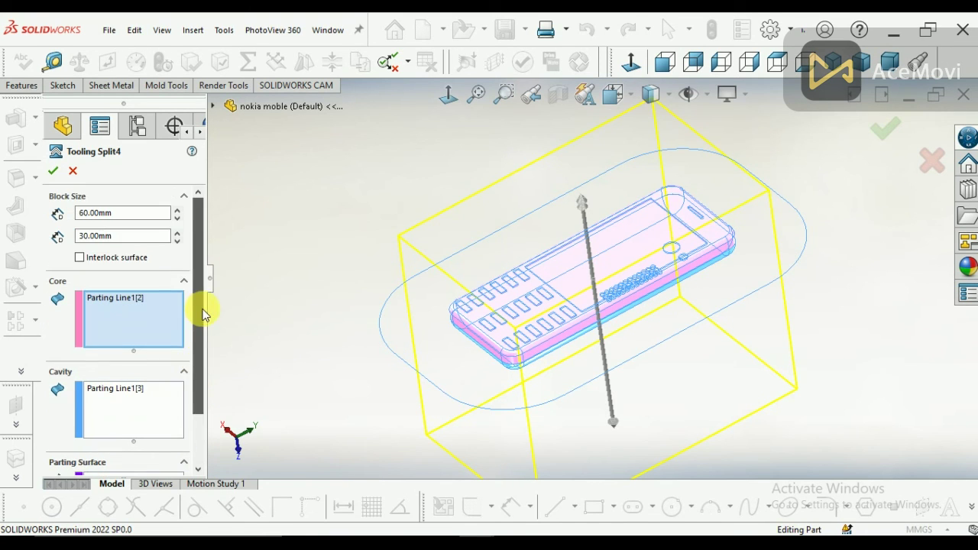
pyautogui.click(52, 173)
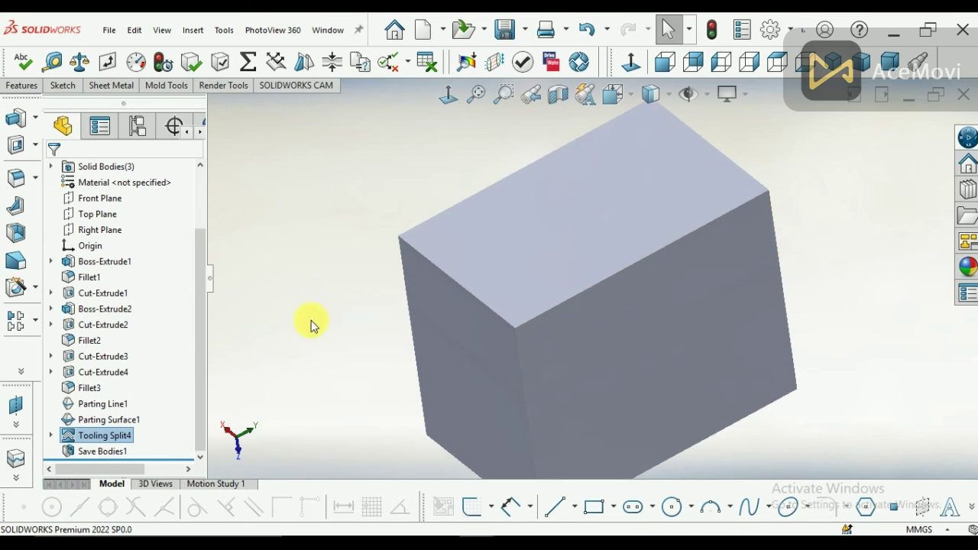
# - Edit Save Bodies1 and accept Body2, Tooling Split4[1] and Tooling Split4[2] as SLDPRT parts
pyautogui.click(103, 451)
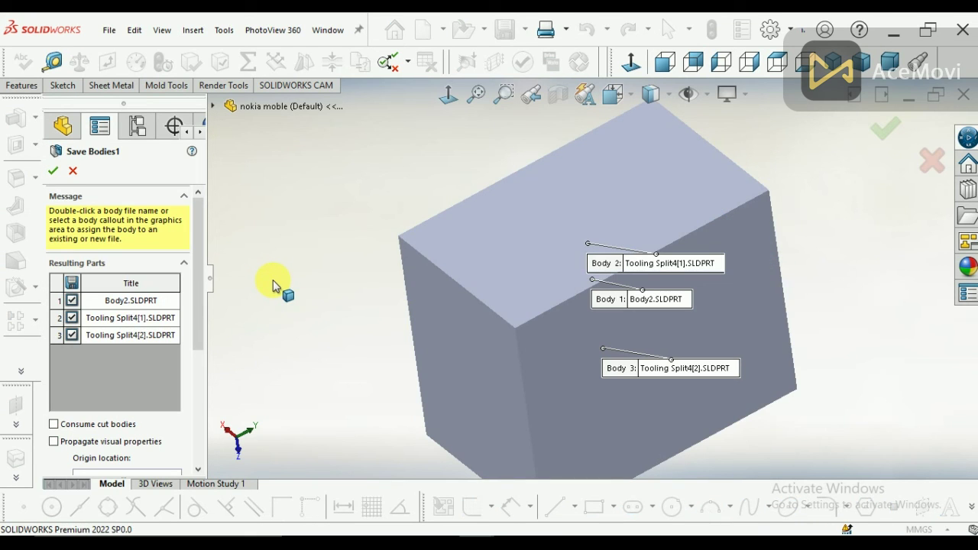
pyautogui.moveTo(200, 275)
pyautogui.mouseDown()
pyautogui.moveTo(205, 440)
pyautogui.moveTo(211, 264)
pyautogui.mouseUp()
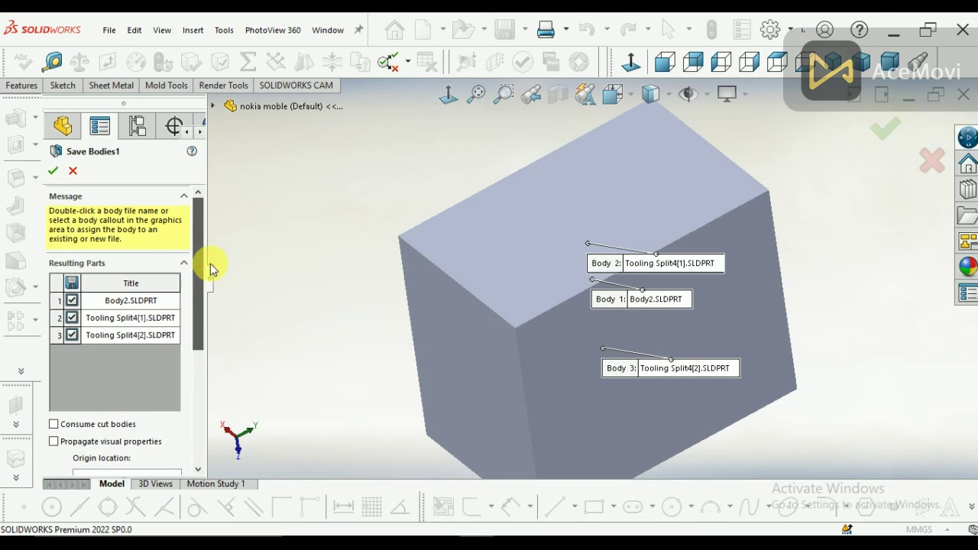
pyautogui.click(50, 174)
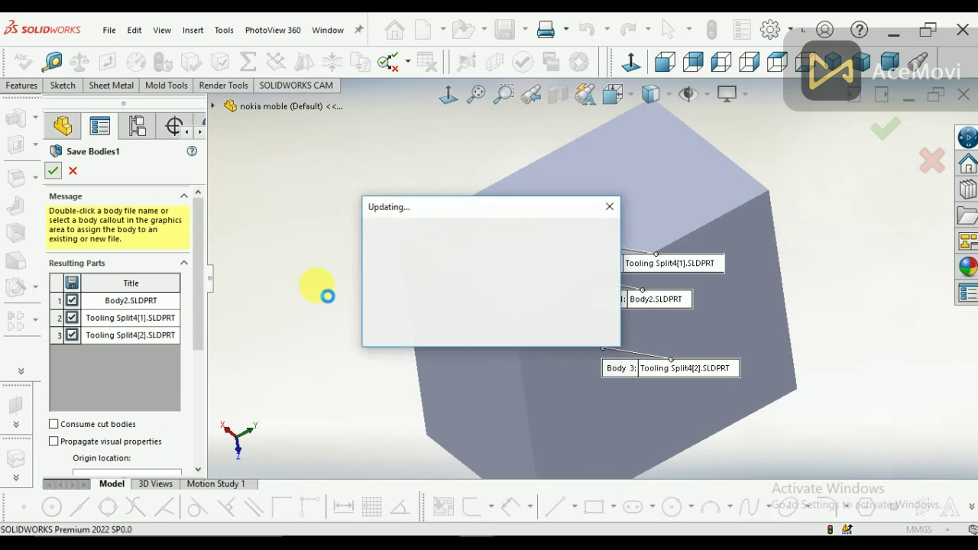